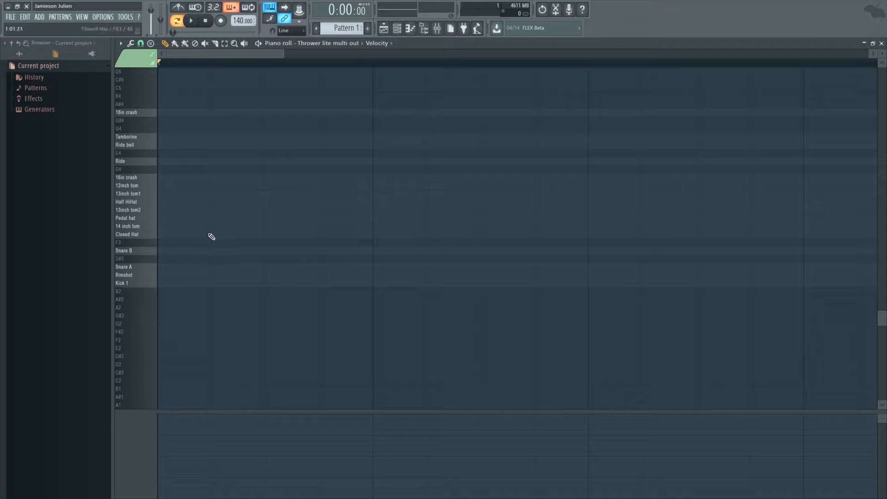
# Step: Set the tempo to 157 BPM and place Kick 1 notes on all four beats of the first bar
pyautogui.moveTo(240, 21); pyautogui.dragTo(240, 11)
pyautogui.click(167, 286)
pyautogui.moveTo(264, 283); pyautogui.dragTo(160, 283)
pyautogui.click(373, 284)
pyautogui.click(588, 283)
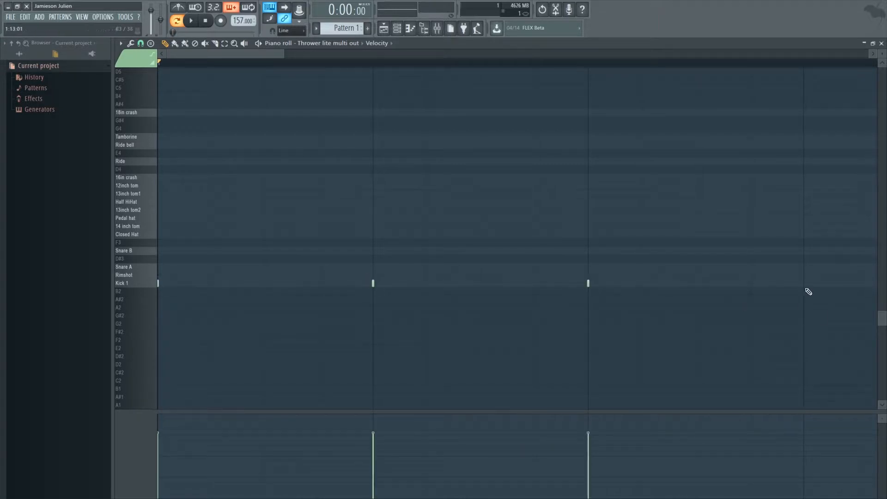
pyautogui.click(805, 285)
# Step: Place Snare B notes on sixteenth steps 4 and 11 of the first bar
pyautogui.scroll(-4, 805, 289)
pyautogui.scroll(2, 555, 314)
pyautogui.moveTo(215, 316); pyautogui.dragTo(215, 302)
pyautogui.click(347, 299)
# Step: Layer 12inch tom and Half HiHat notes together on sixteenth steps 7 and 15 of the first bar
pyautogui.click(272, 234)
pyautogui.click(423, 234)
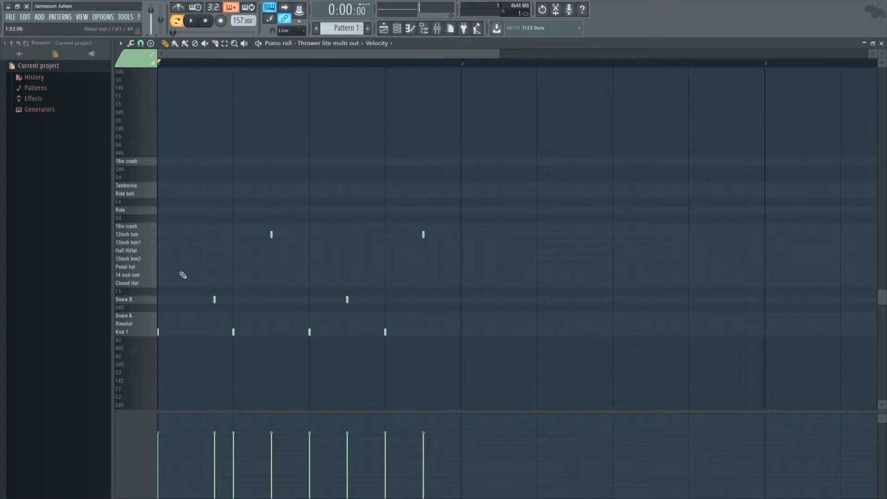
pyautogui.click(271, 251)
pyautogui.click(424, 251)
# Step: Add Closed Hat notes on sixteenth steps 1, 4, 9 and 12 of the first bar, and audition the pattern
pyautogui.click(159, 284)
pyautogui.click(215, 284)
pyautogui.click(310, 283)
pyautogui.click(366, 284)
pyautogui.press('space')
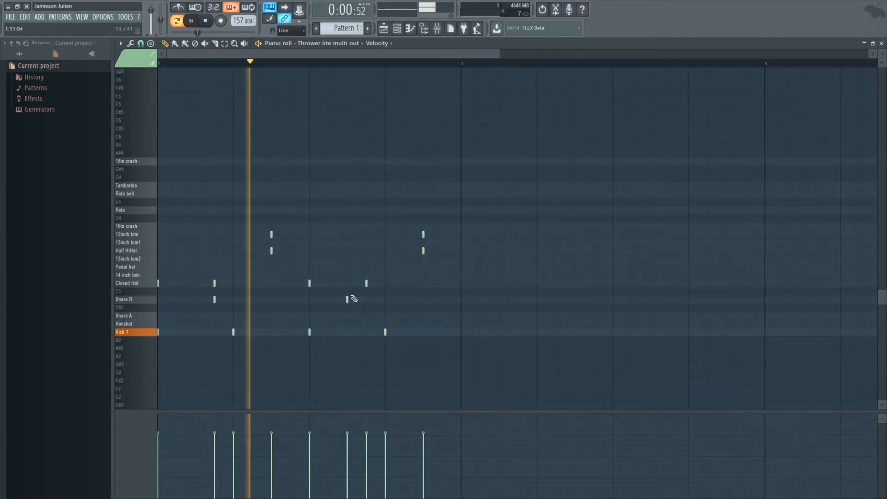
pyautogui.press('space')
# Step: Duplicate all the first bar's drum notes into the second bar and play back the two-bar pattern
pyautogui.moveTo(510, 384); pyautogui.dragTo(69, 221)
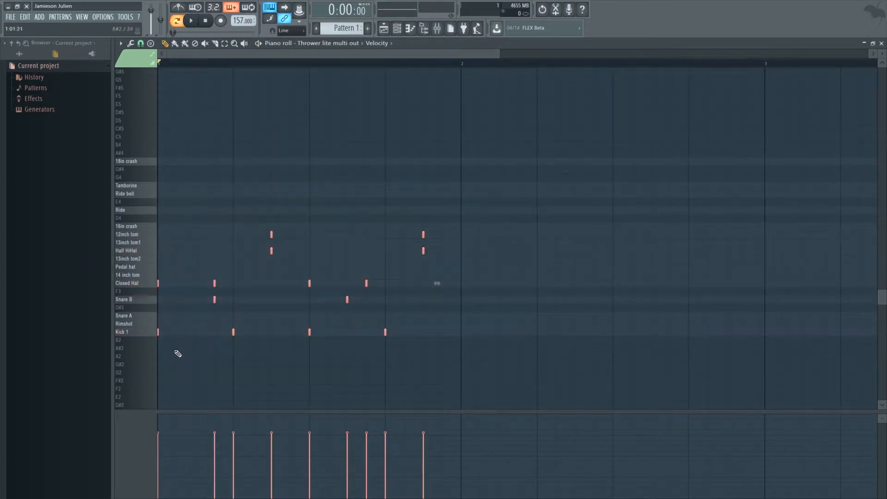
pyautogui.moveTo(158, 330); pyautogui.dragTo(461, 330)
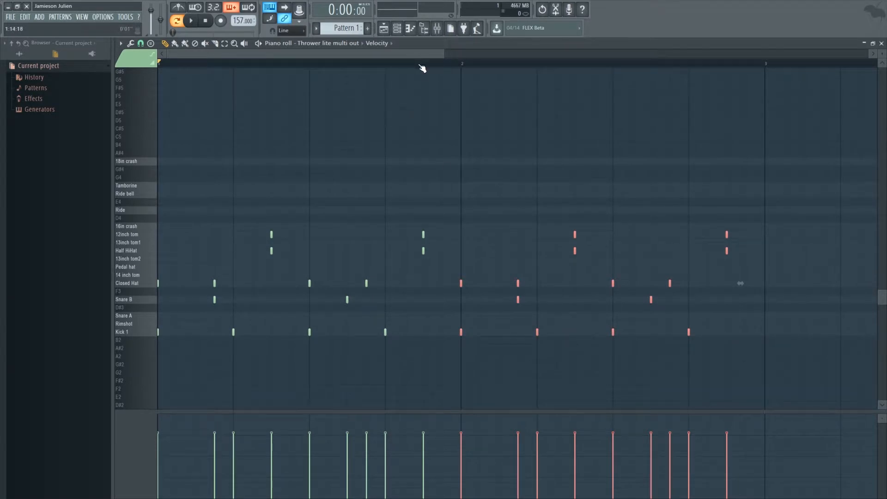
pyautogui.scroll(-3, 422, 68)
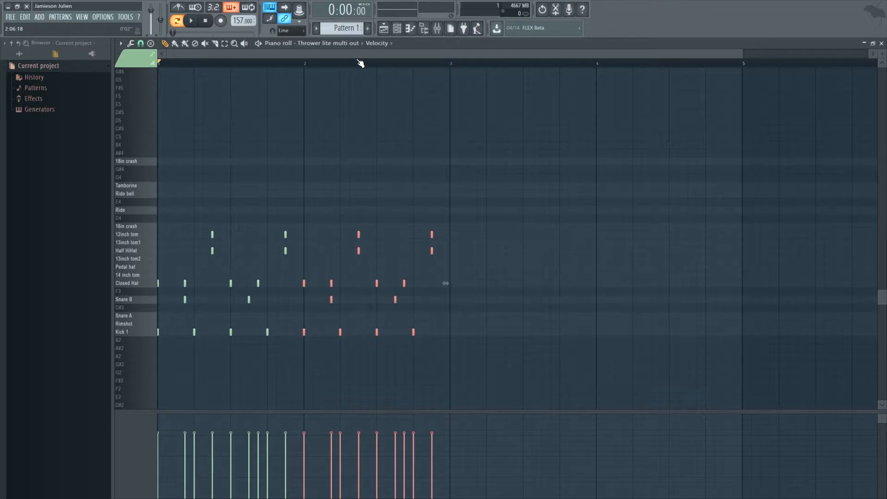
pyautogui.press('space')
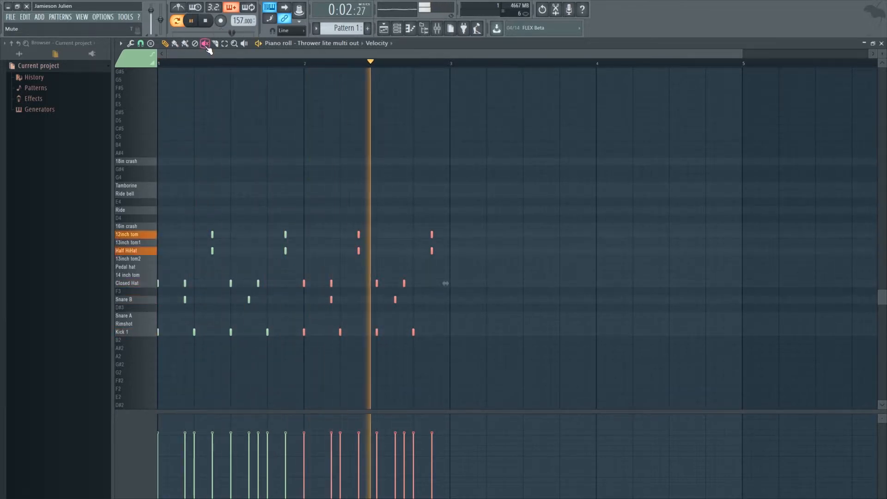
pyautogui.press('space')
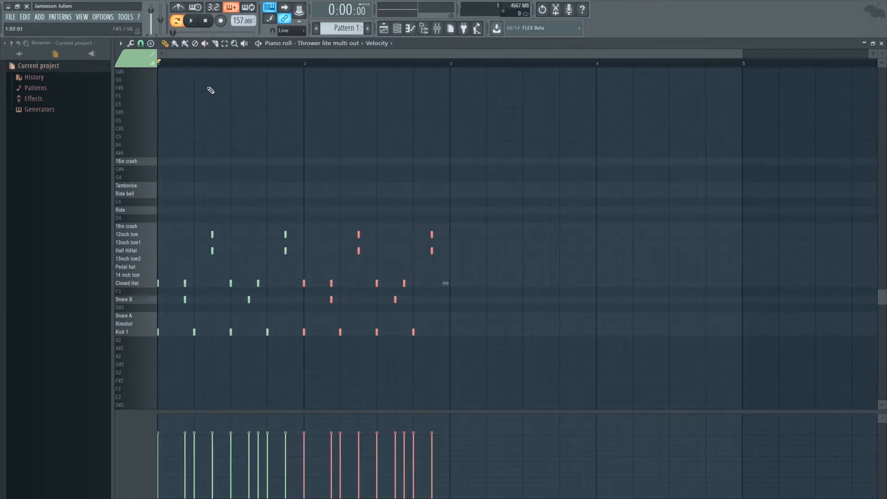
# Step: Add extra Snare B notes on sixteenth steps 2 and 12 of the second bar, and play back the pattern
pyautogui.scroll(3, 188, 68)
pyautogui.moveTo(248, 55); pyautogui.dragTo(235, 55)
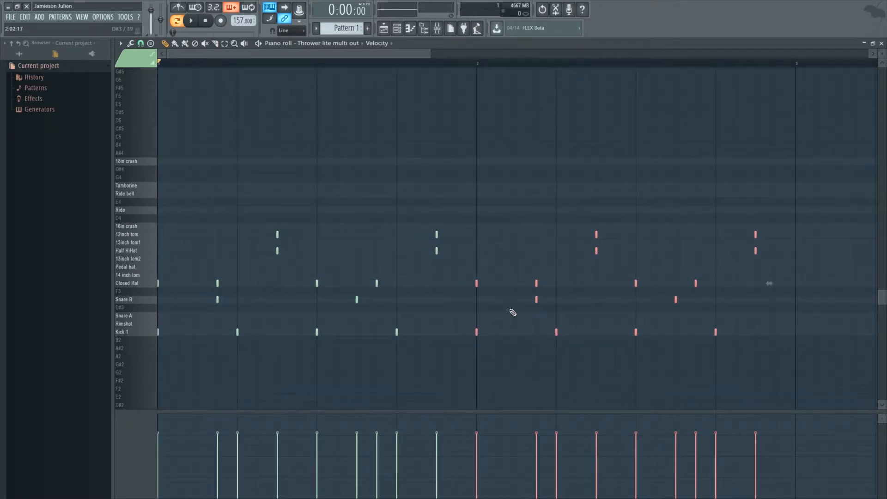
pyautogui.click(495, 299)
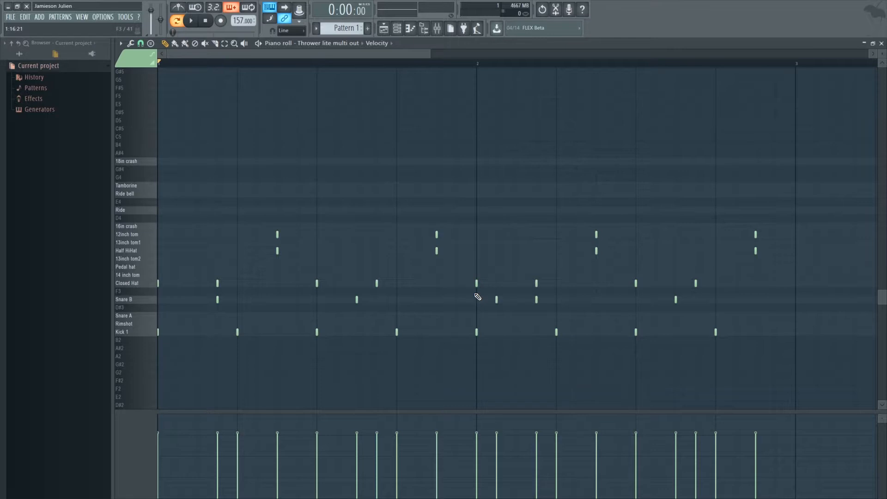
pyautogui.click(695, 300)
pyautogui.press('space')
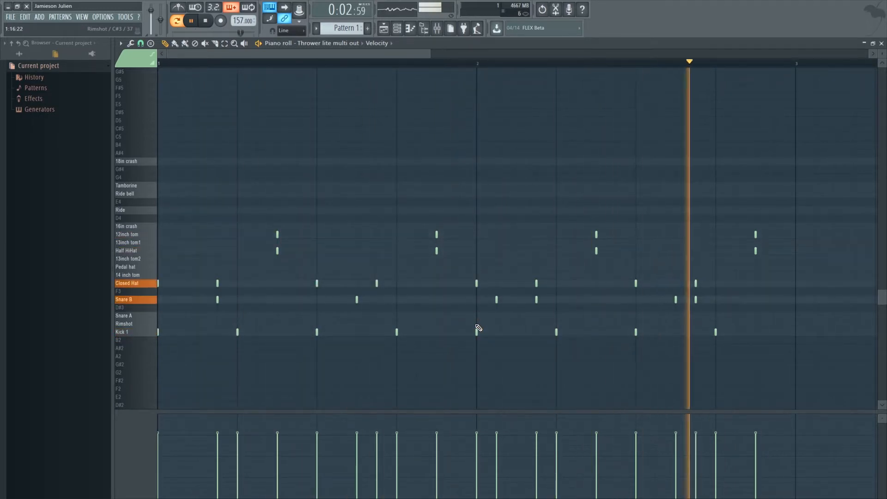
pyautogui.press('space')
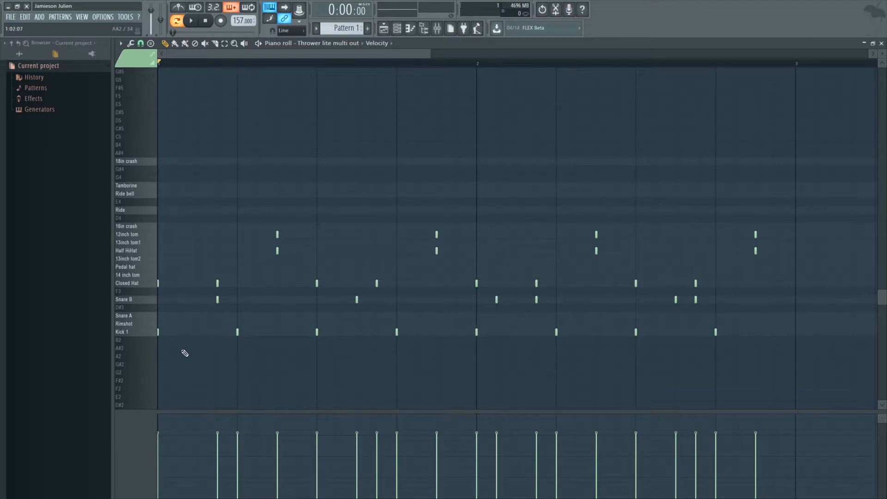
# Step: Select all Kick 1 notes and raise their velocities to slightly varied levels around 93%
pyautogui.doubleClick(147, 334)
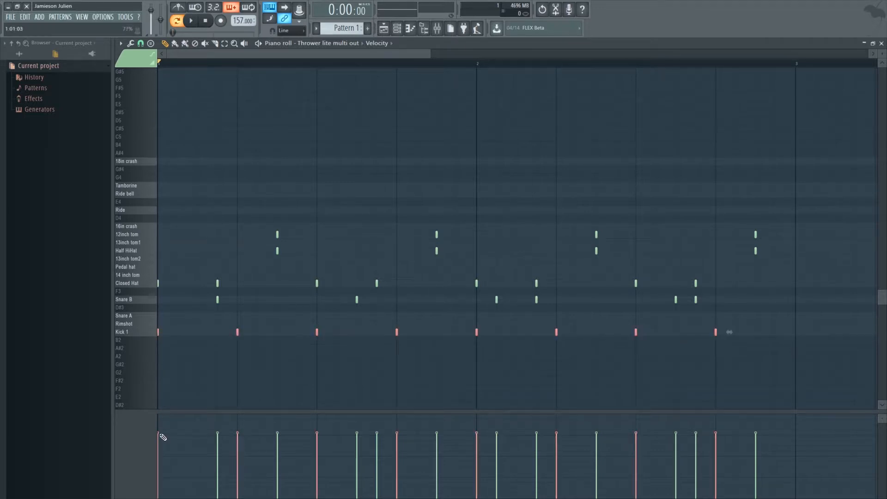
pyautogui.click(239, 419)
pyautogui.click(319, 418)
pyautogui.click(399, 418)
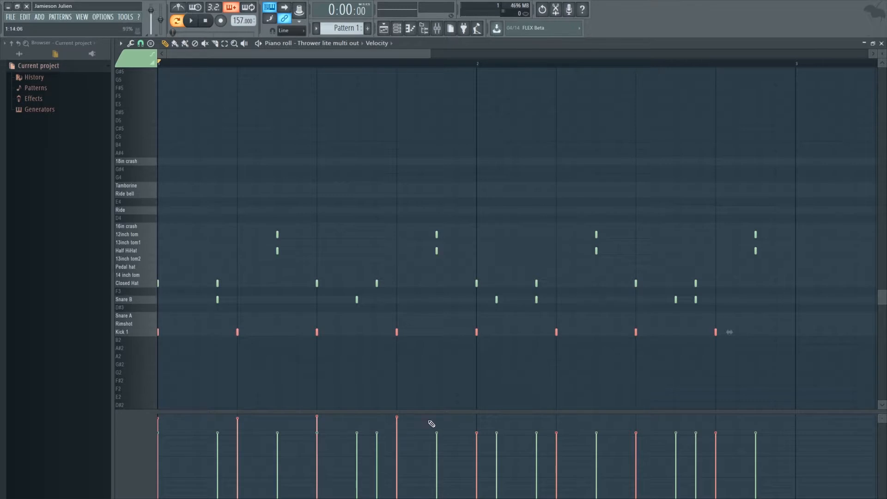
pyautogui.click(558, 419)
# Step: Raise the velocities of the main Snare B hits and the 12inch tom notes to slightly varied levels around 92%
pyautogui.click(147, 301)
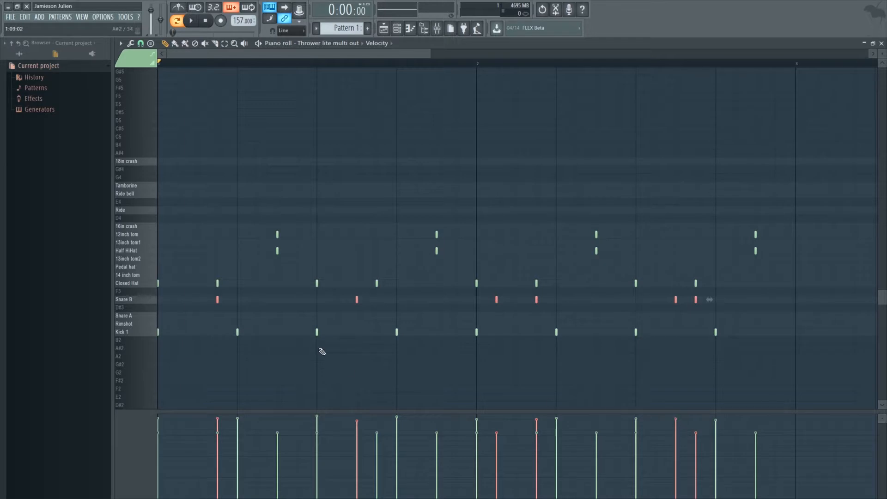
pyautogui.doubleClick(151, 234)
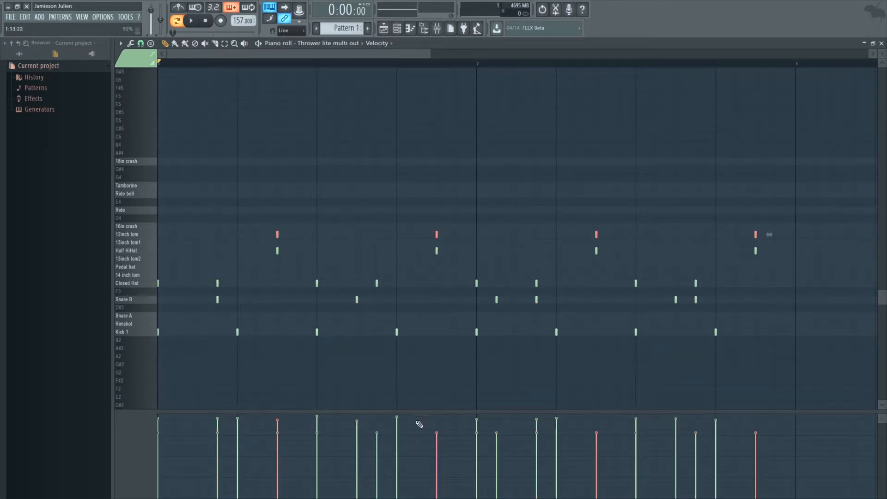
pyautogui.click(605, 421)
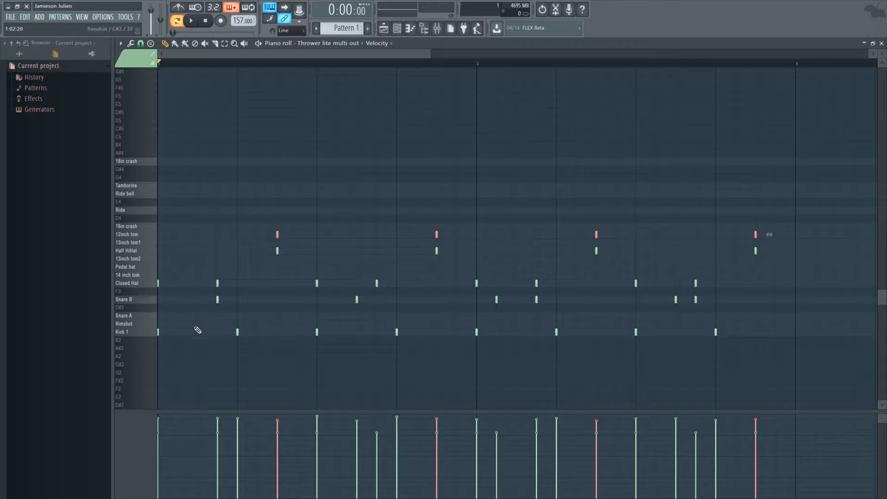
# Step: Lower the velocity of the extra Snare B note near the start of the second bar during playback
pyautogui.doubleClick(135, 300)
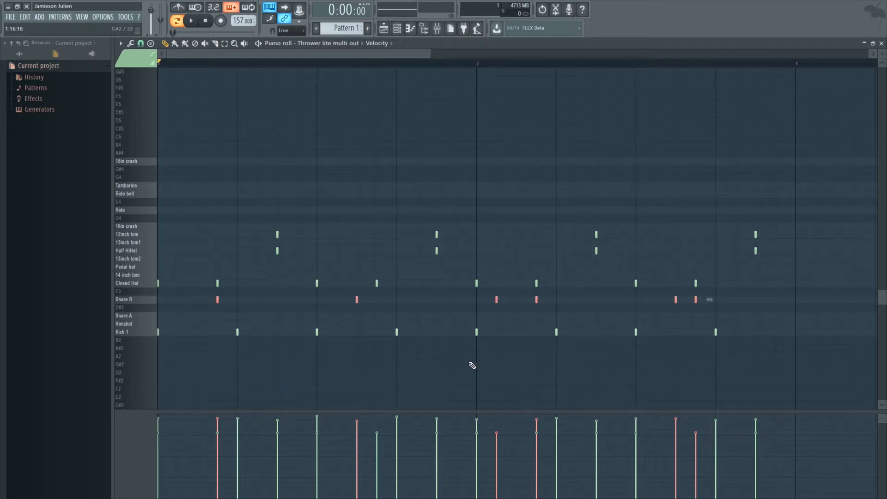
pyautogui.press('space')
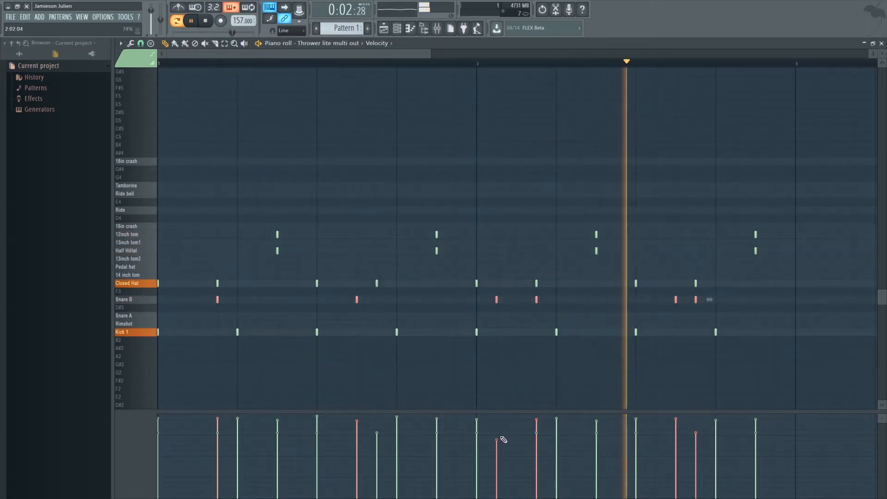
pyautogui.press('space')
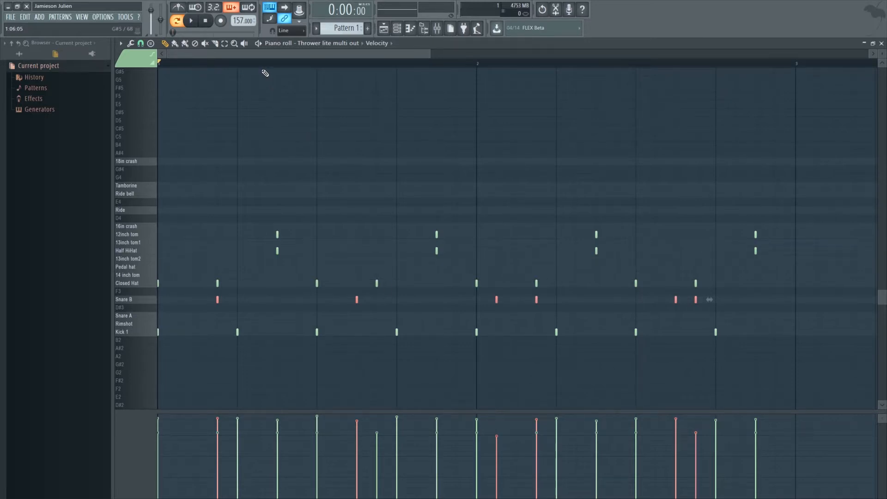
# Step: Select the stacked Closed Hat and Snare B notes on step 4 of the second bar and nudge them slightly later, off the grid
pyautogui.scroll(-2, 271, 68)
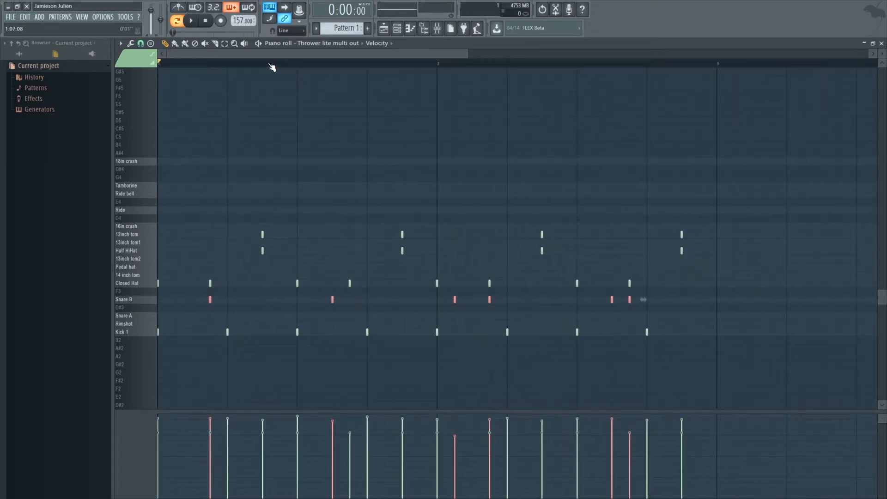
pyautogui.moveTo(479, 267); pyautogui.dragTo(500, 304)
pyautogui.scroll(3, 482, 74)
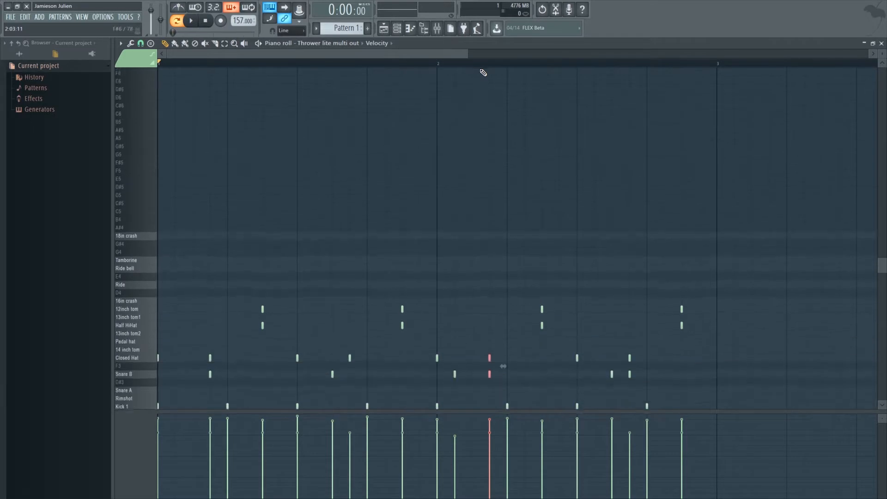
pyautogui.scroll(3, 492, 67)
pyautogui.scroll(-3, 480, 101)
pyautogui.scroll(2, 491, 67)
pyautogui.scroll(3, 483, 180)
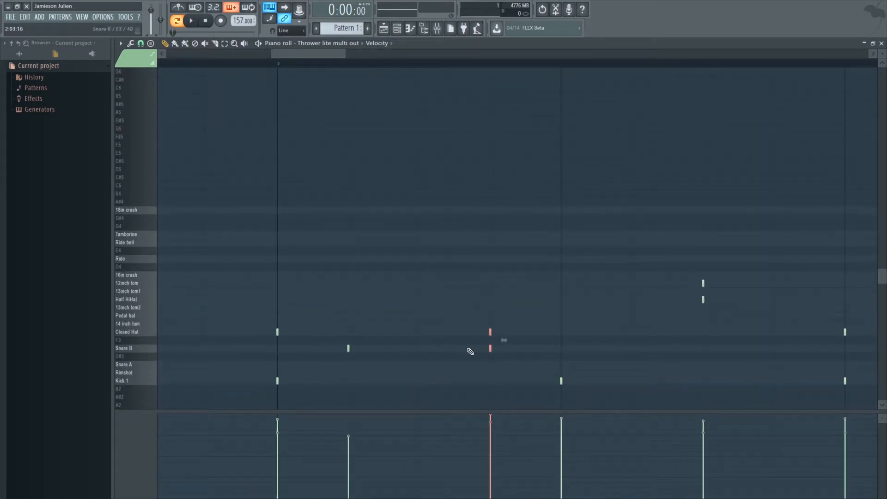
pyautogui.moveTo(489, 349); pyautogui.dragTo(495, 352)
pyautogui.scroll(-5, 515, 67)
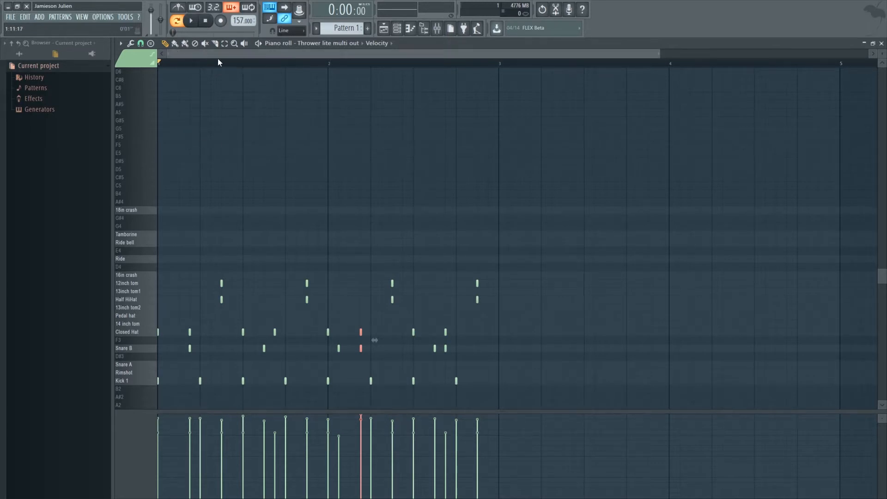
# Step: On step 4 of the first bar, nudge the Closed Hat note slightly earlier and the Snare B note slightly later, off the grid
pyautogui.scroll(5, 172, 67)
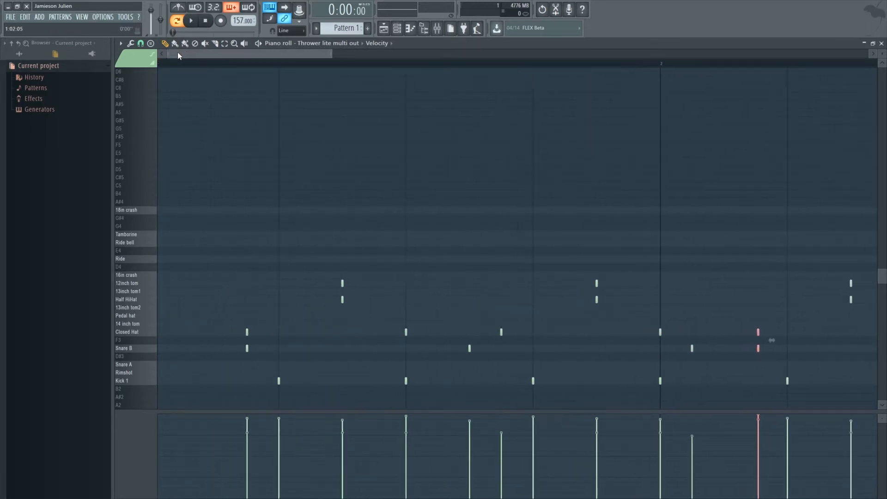
pyautogui.moveTo(252, 333)
pyautogui.mouseDown()
pyautogui.moveTo(289, 333)
pyautogui.moveTo(252, 335)
pyautogui.mouseUp()
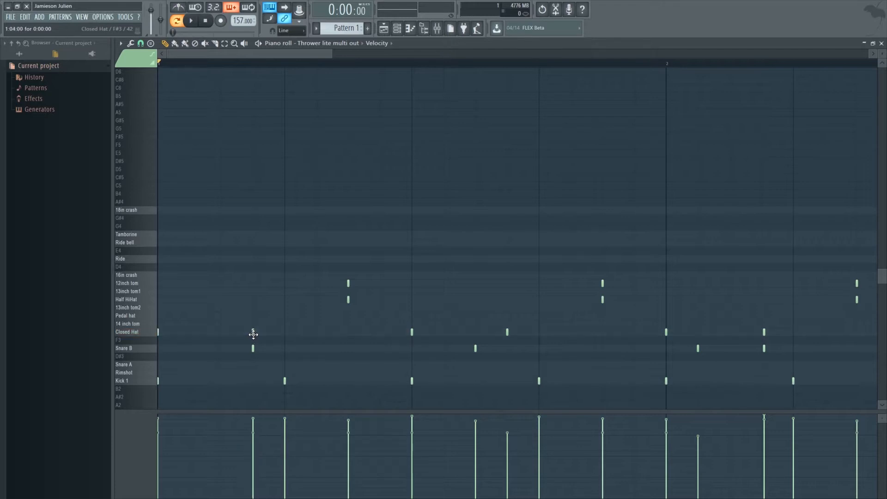
pyautogui.scroll(5, 231, 71)
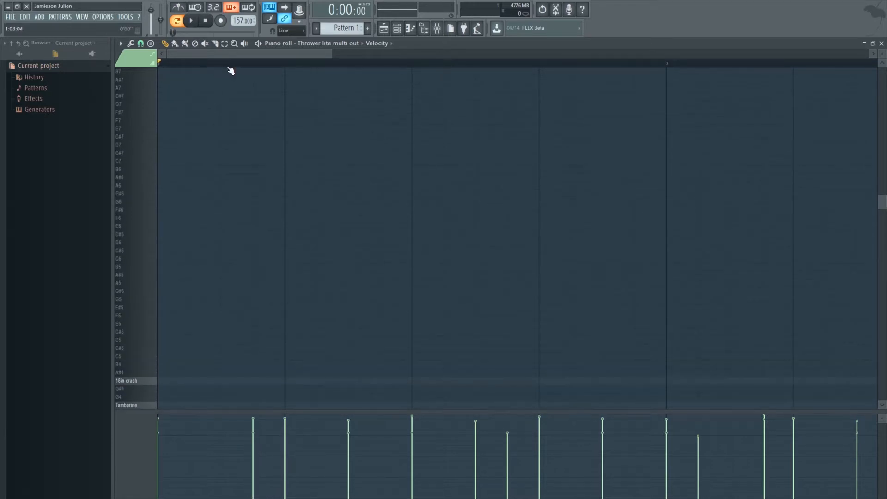
pyautogui.scroll(-4, 228, 72)
pyautogui.scroll(-1, 180, 181)
pyautogui.scroll(-5, 179, 181)
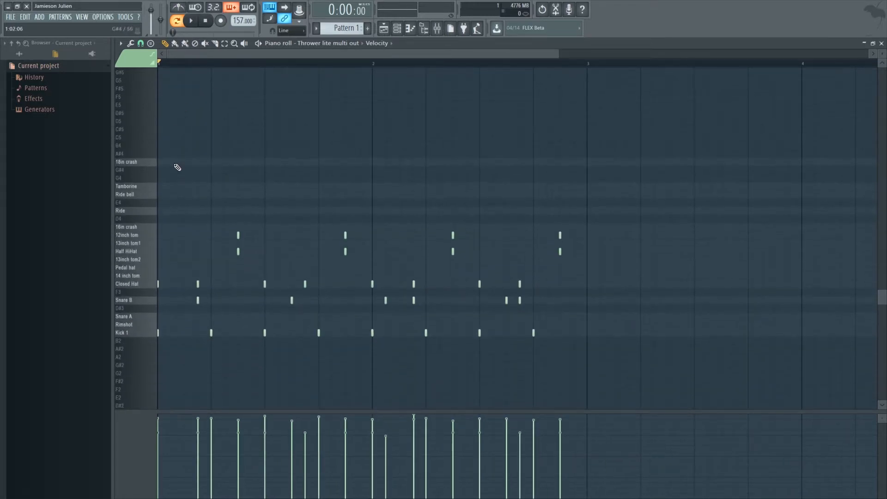
pyautogui.scroll(4, 170, 68)
pyautogui.scroll(-3, 174, 194)
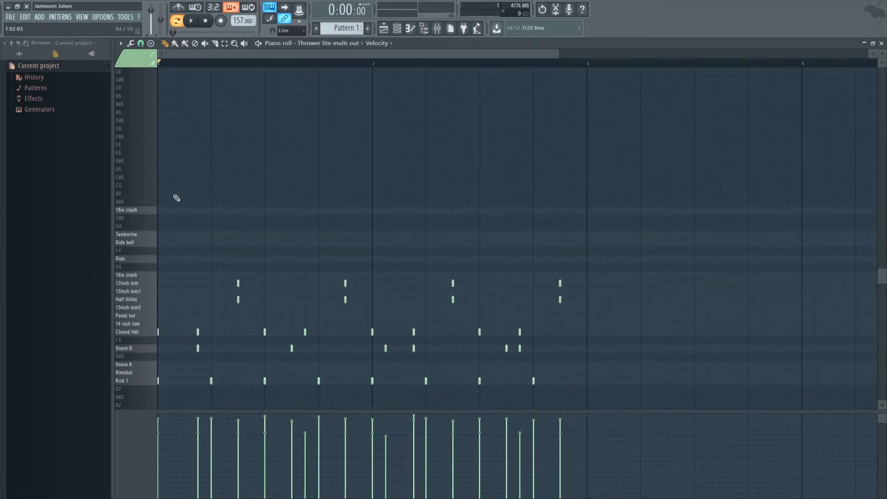
pyautogui.scroll(2, 170, 66)
pyautogui.scroll(-2, 173, 69)
pyautogui.scroll(5, 174, 66)
pyautogui.scroll(1, 300, 339)
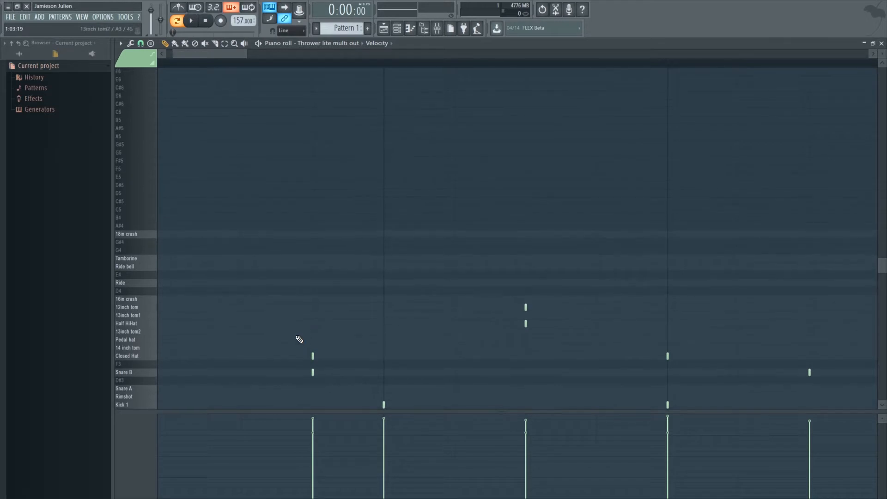
pyautogui.scroll(-2, 291, 342)
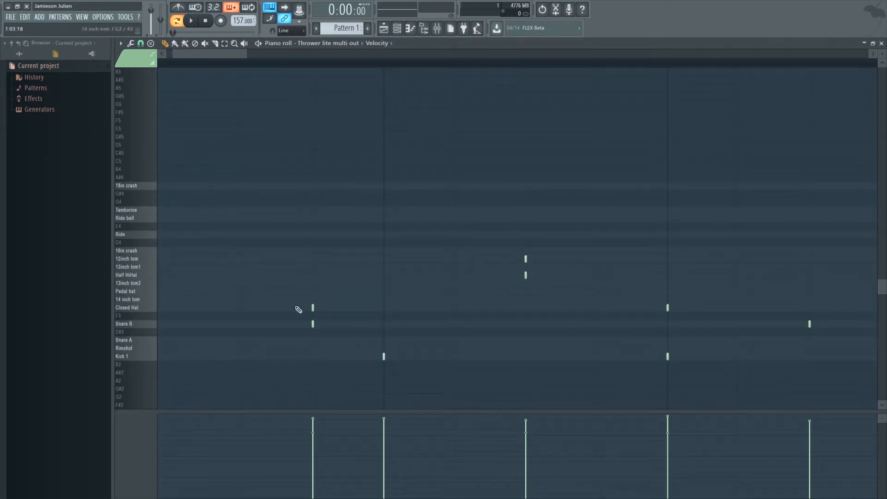
pyautogui.click(310, 307)
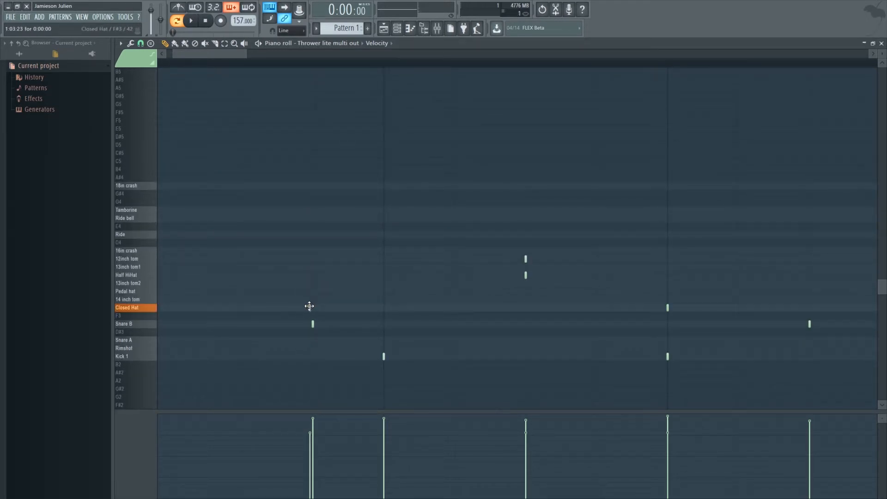
pyautogui.click(312, 324)
pyautogui.moveTo(312, 324); pyautogui.dragTo(315, 324)
# Step: Move the first bar's early Closed Hat note slightly later, closer to the Snare B hit beside it
pyautogui.scroll(-5, 286, 64)
pyautogui.scroll(-2, 288, 68)
pyautogui.scroll(3, 209, 65)
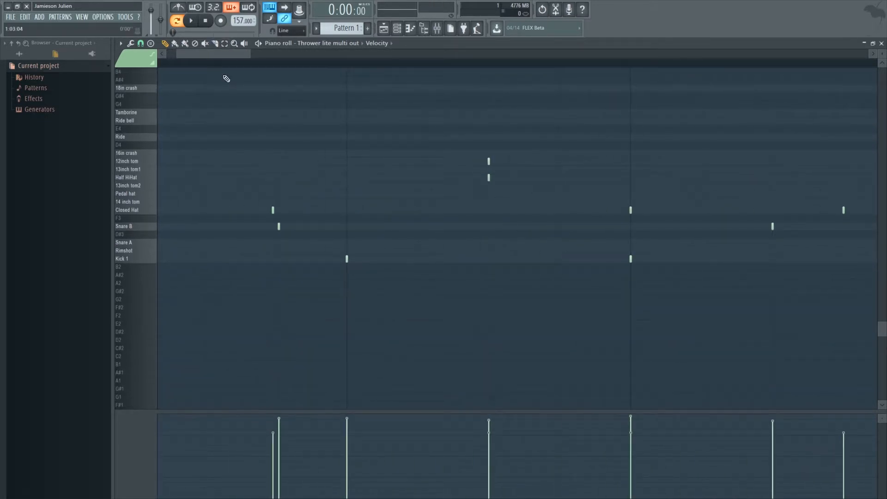
pyautogui.moveTo(273, 210); pyautogui.dragTo(276, 210)
# Step: Play back the offset hat and snare hit starting from just before it in the first bar
pyautogui.scroll(-6, 284, 64)
pyautogui.press('space')
pyautogui.scroll(5, 309, 267)
pyautogui.scroll(-5, 286, 75)
pyautogui.scroll(5, 279, 185)
pyautogui.click(208, 64)
pyautogui.press('space')
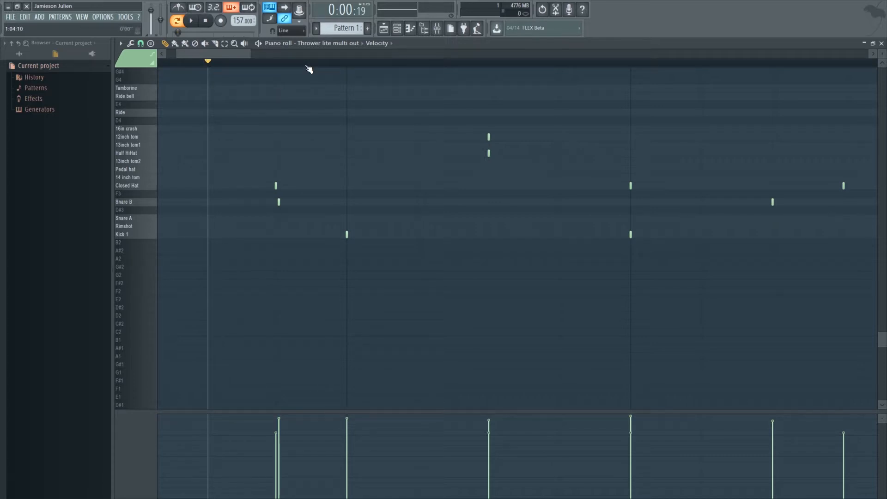
pyautogui.scroll(-5, 309, 69)
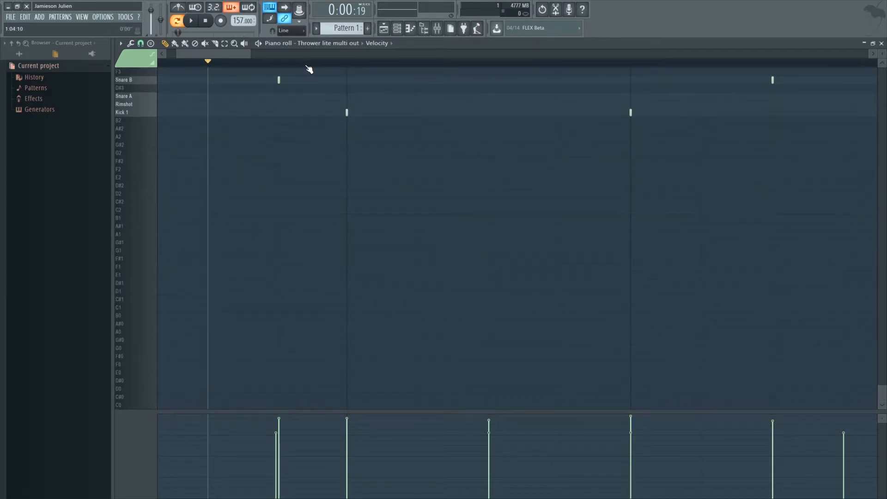
# Step: Play back the whole two-bar groove, from the marker in the first bar, and stop it
pyautogui.scroll(-4, 309, 70)
pyautogui.scroll(8, 352, 200)
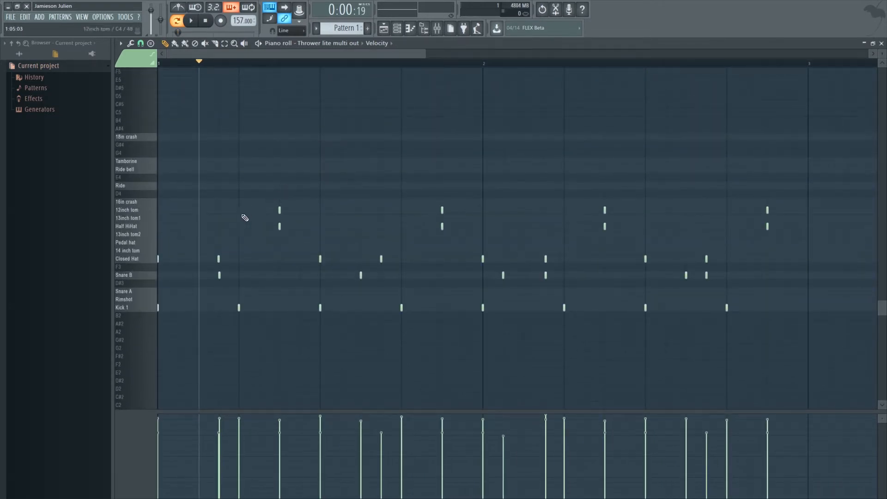
pyautogui.press('space')
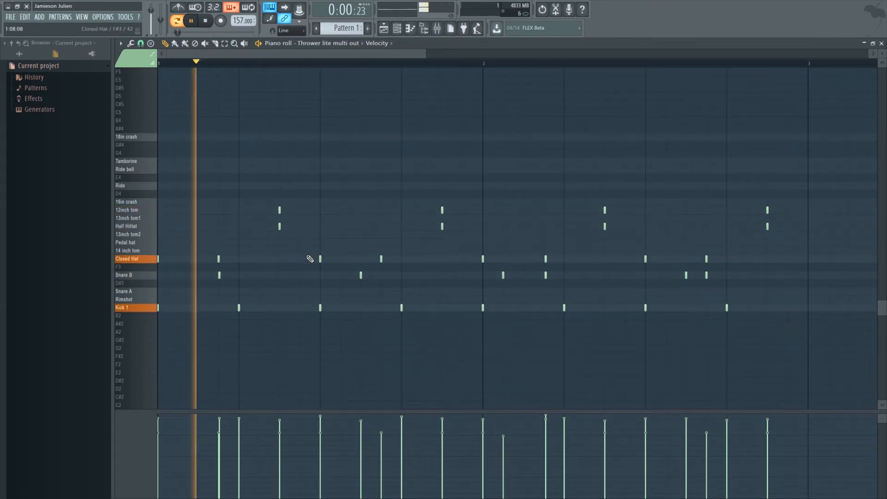
pyautogui.press('space')
# Step: Nudge the first bar's second Kick 1 note slightly later and replace the following Half HiHat note with one slightly off the grid
pyautogui.scroll(2, 200, 64)
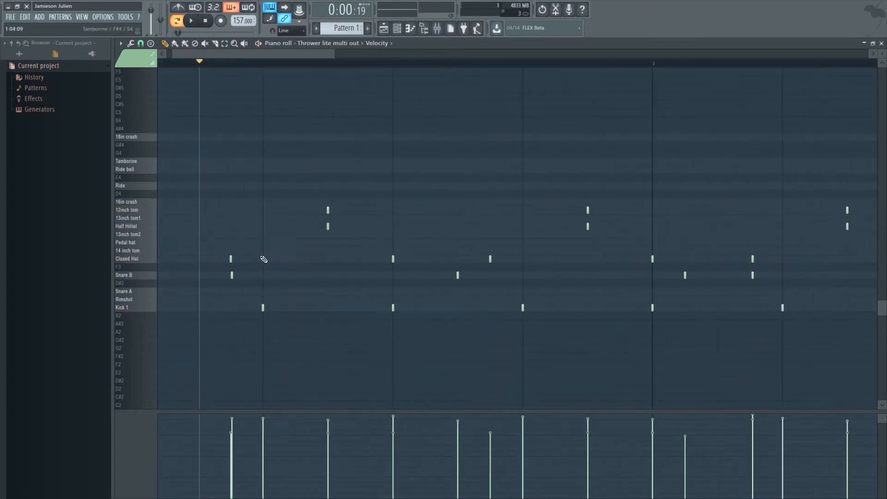
pyautogui.click(263, 308)
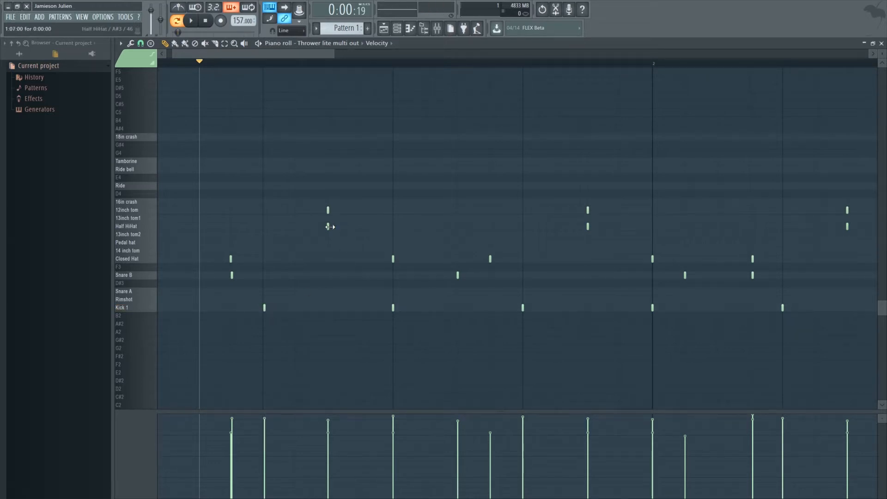
pyautogui.rightClick(328, 227)
pyautogui.click(329, 226)
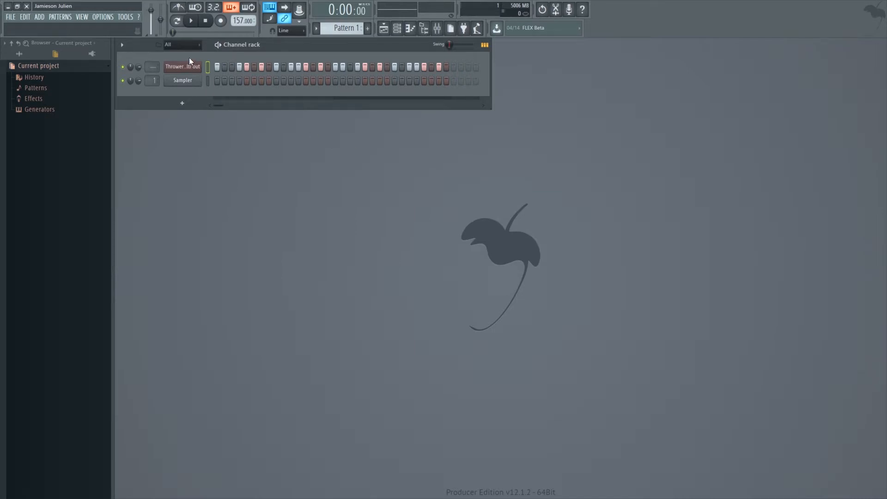
# Step: In the playlist, place another Pattern 1 clip at bar 3 of Track 1, make it unique, and open its notes with playback running
pyautogui.press('F5')
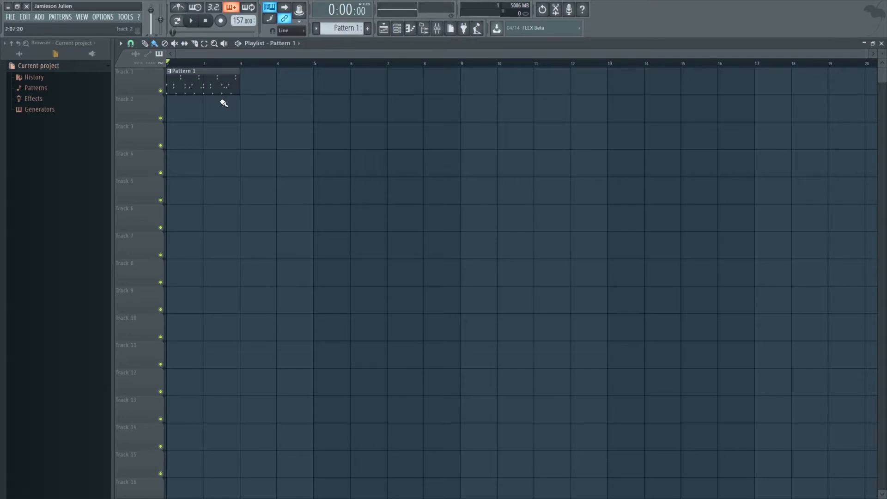
pyautogui.click(252, 90)
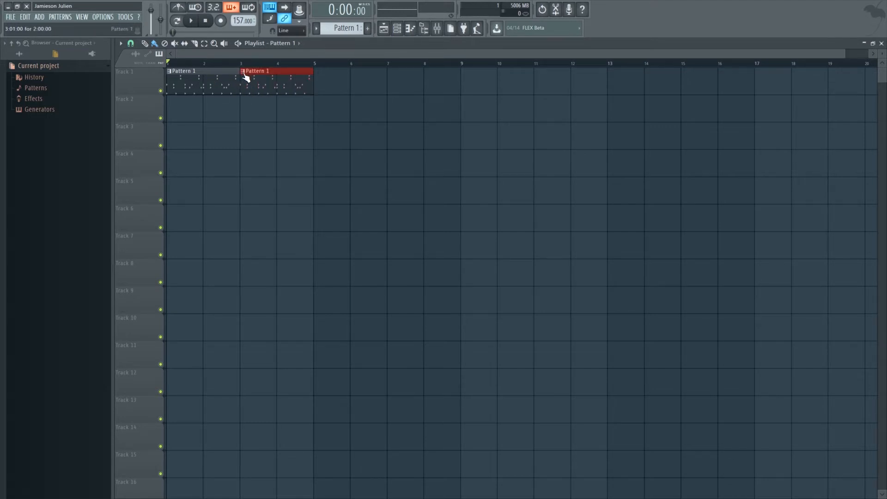
pyautogui.click(243, 72)
pyautogui.click(268, 126)
pyautogui.press('space')
pyautogui.doubleClick(252, 90)
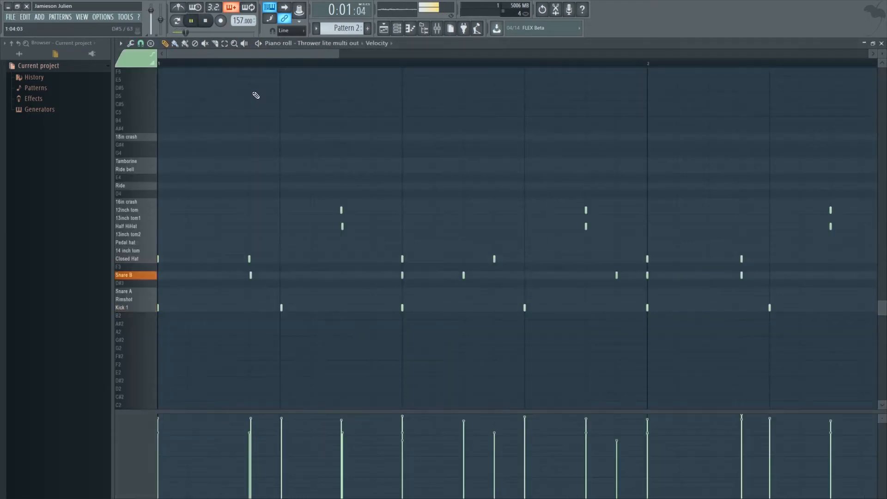
# Step: Delete Snare B on step 9 of bar 1 and replace the pair on step 16 and bar 2's first step with one on step 2
pyautogui.scroll(-5, 273, 75)
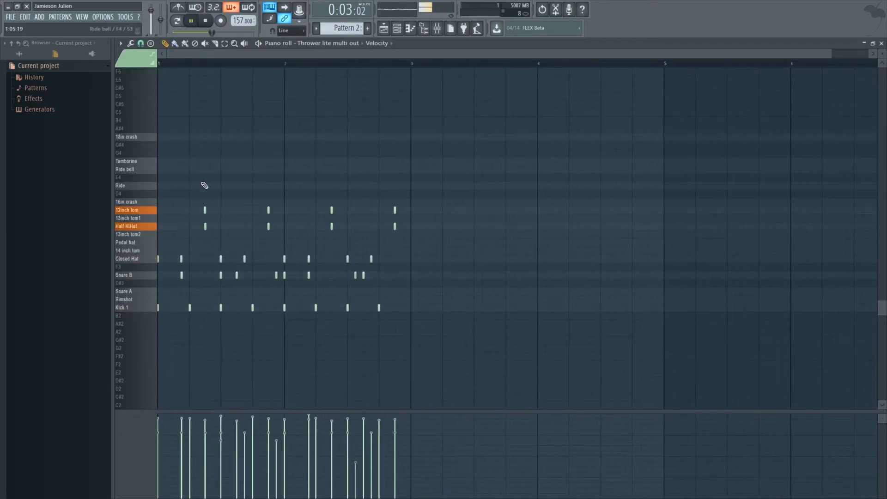
pyautogui.rightClick(221, 275)
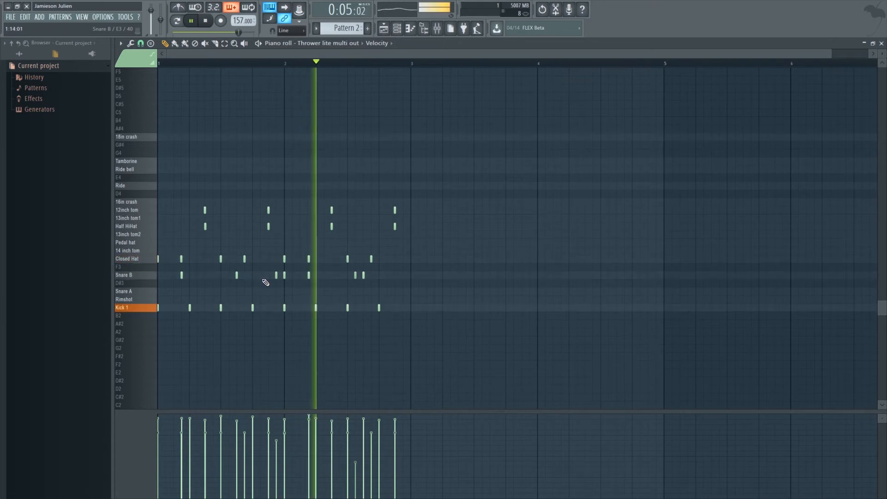
pyautogui.rightClick(278, 278)
pyautogui.rightClick(285, 278)
pyautogui.click(292, 276)
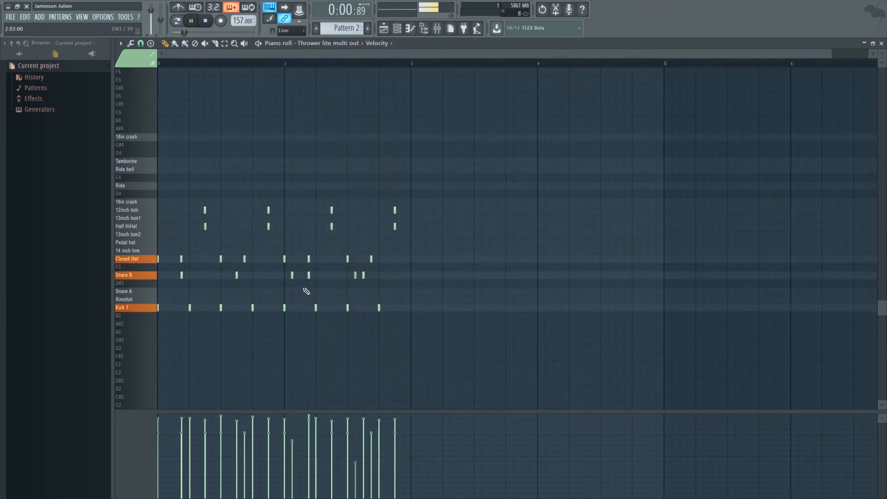
# Step: Select Snare B on step 2 of bar 2, delete the quiet Snare B on step 10, and stop playback
pyautogui.keyDown('ctrl'); pyautogui.click(292, 275); pyautogui.keyUp('ctrl')
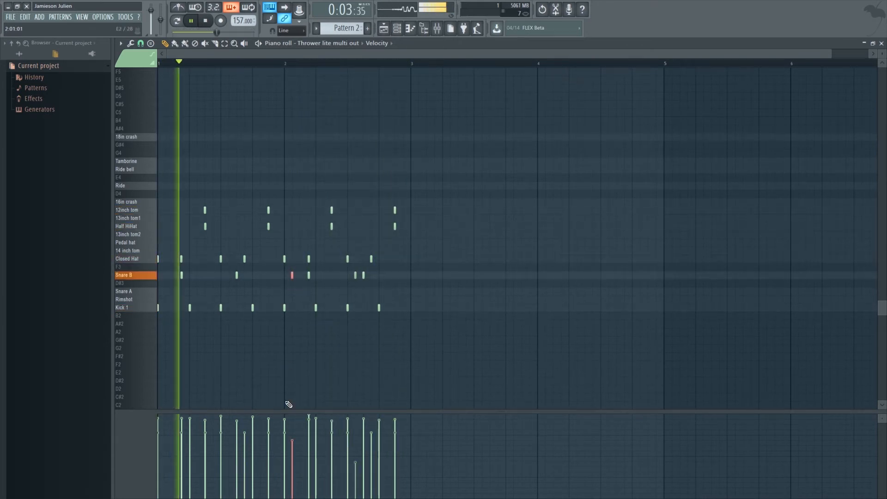
pyautogui.rightClick(356, 276)
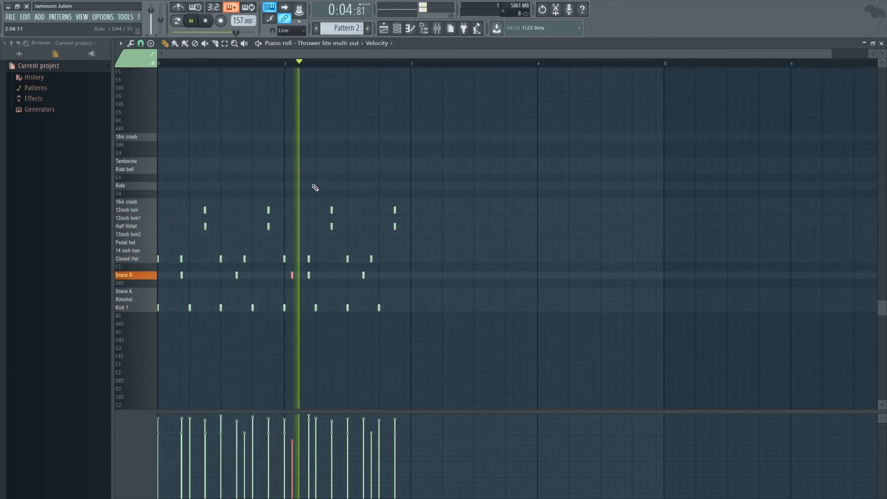
pyautogui.press('space')
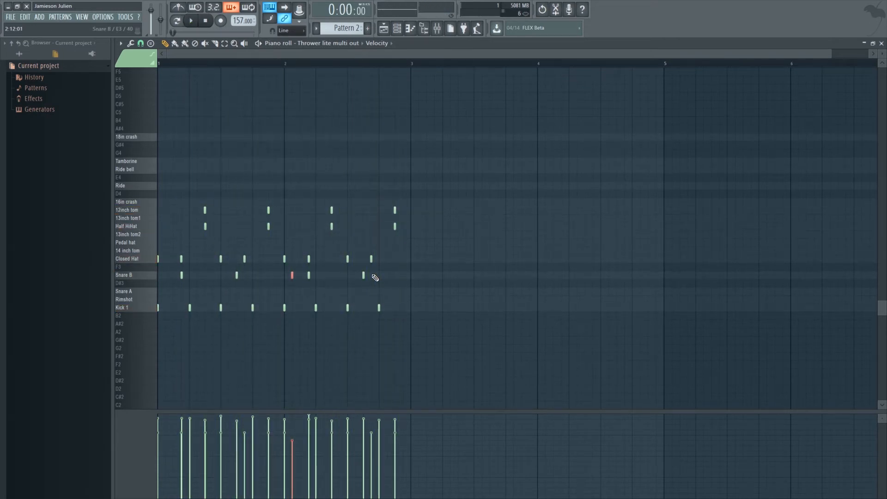
# Step: Close the piano roll and hide the channel rack to return to the playlist with both pattern clips
pyautogui.press('F6')
pyautogui.click(882, 43)
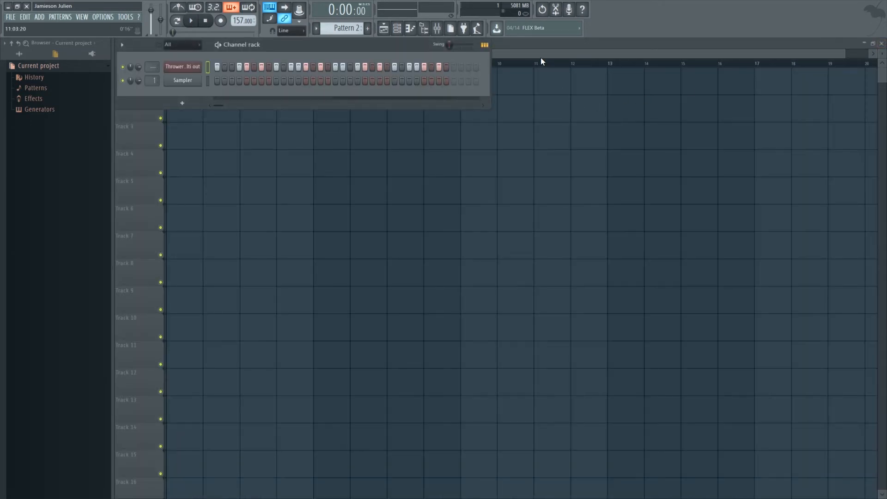
pyautogui.press('F6')
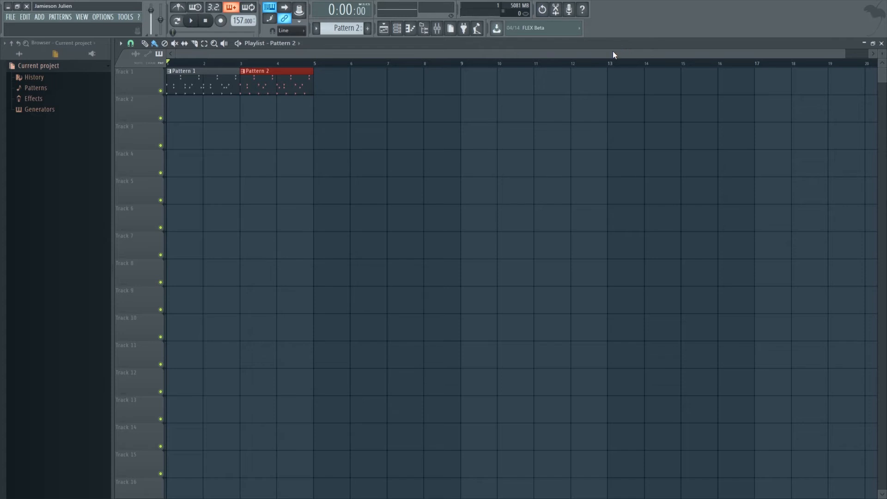
pyautogui.scroll(-1, 609, 65)
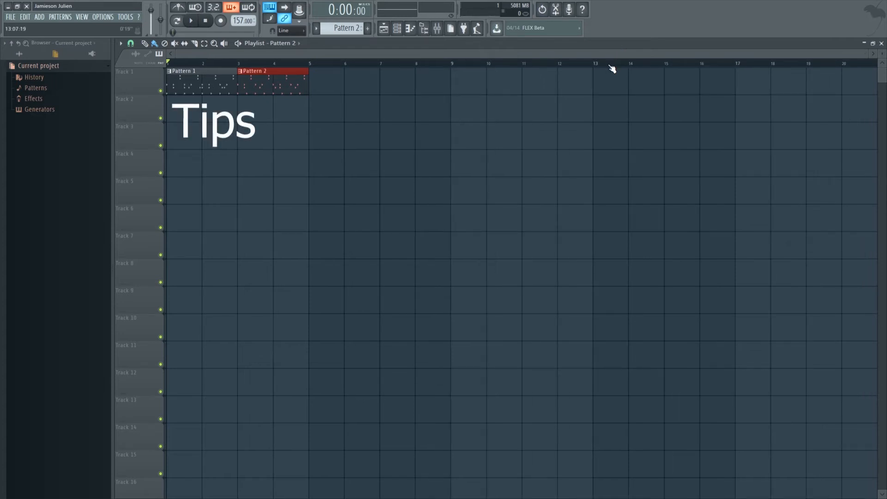